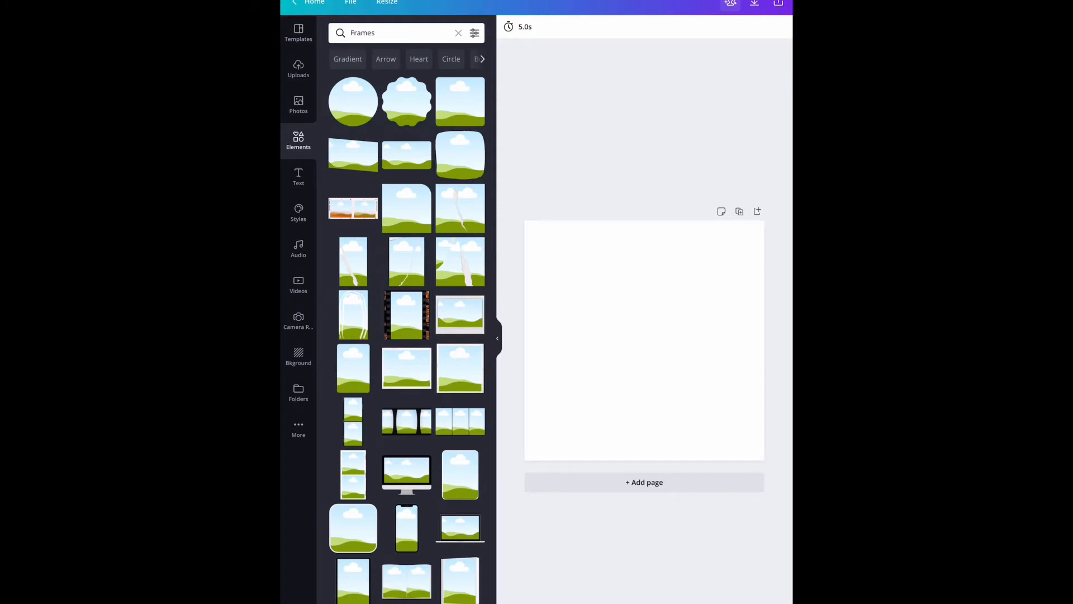
{"action": "scroll", "coordinate": [407, 323], "scroll_direction": "down", "scroll_amount": 10}
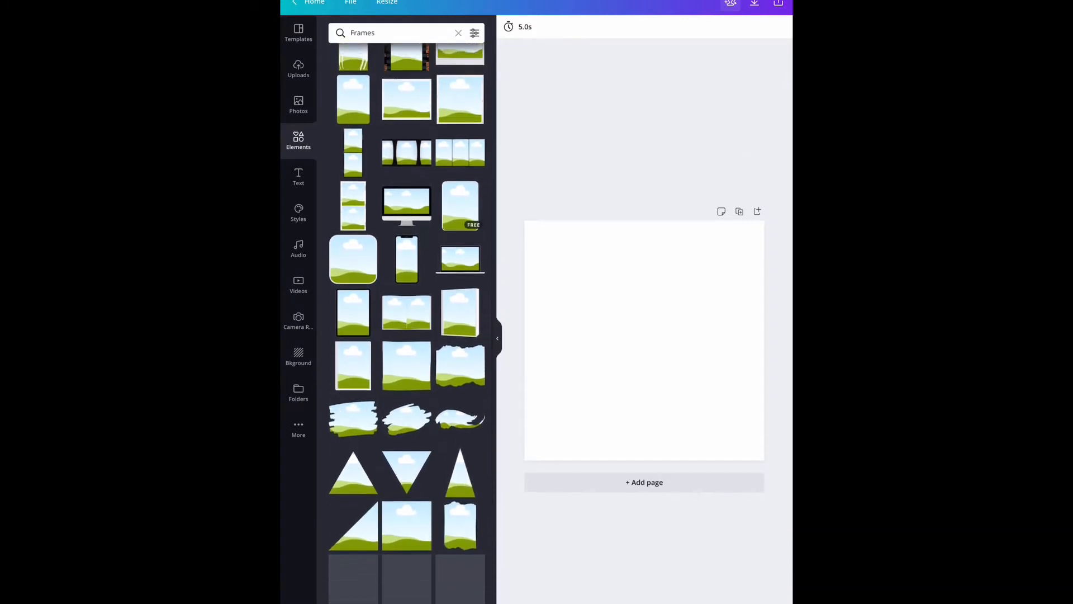
{"action": "scroll", "coordinate": [408, 323], "scroll_direction": "up", "scroll_amount": 8}
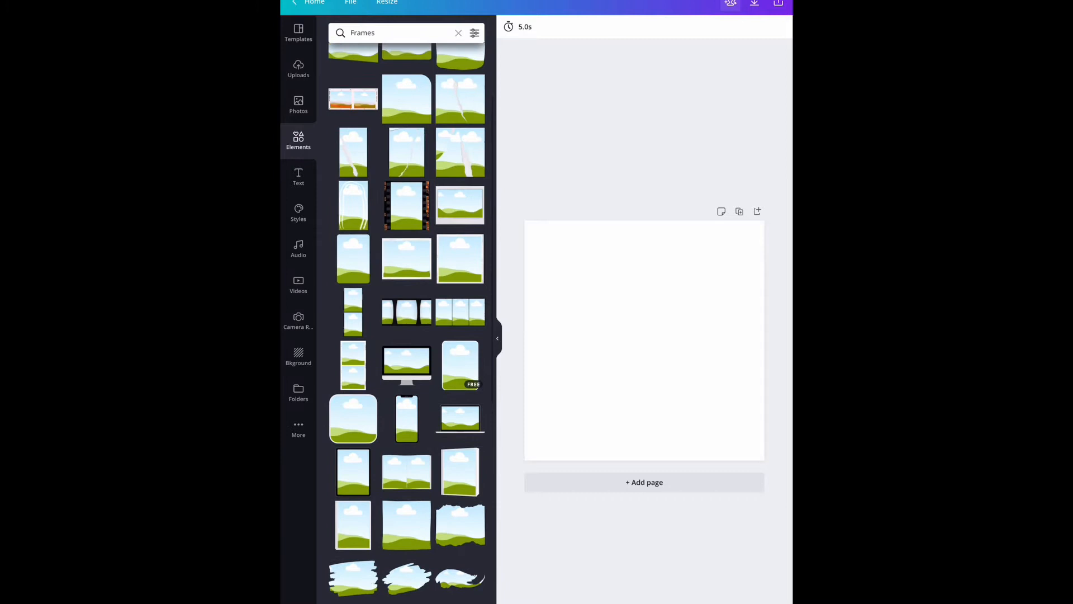
{"action": "scroll", "coordinate": [407, 323], "scroll_direction": "down", "scroll_amount": 8}
Add the brush-stroke landscape frame and enlarge it to span most of the page, centred
{"action": "left_click", "coordinate": [407, 93]}
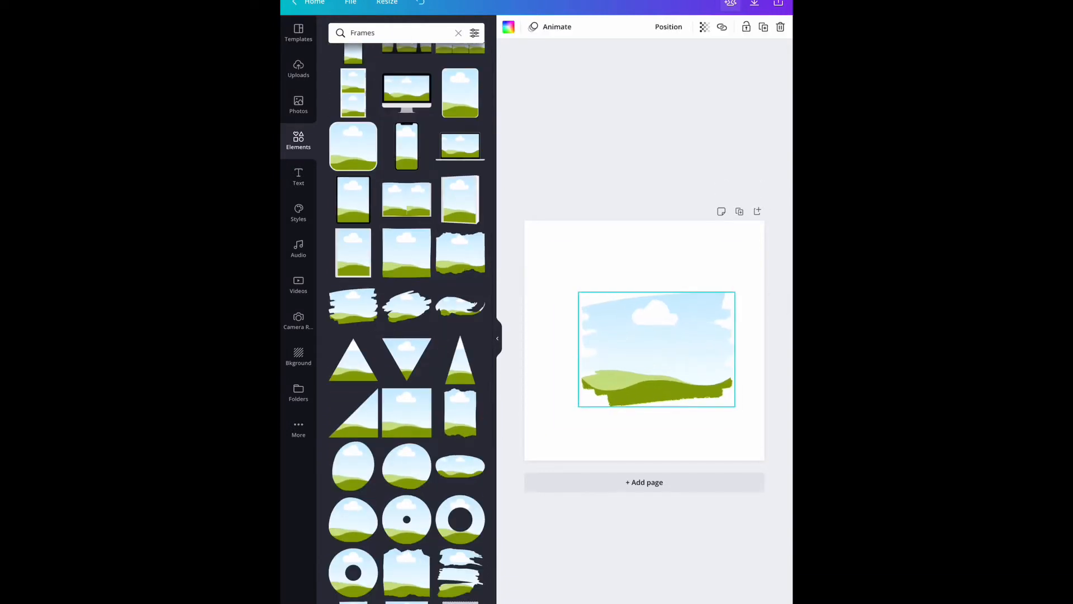
{"action": "left_click_drag", "start_coordinate": [711, 387], "coordinate": [751, 418]}
{"action": "left_click_drag", "start_coordinate": [662, 353], "coordinate": [615, 306]}
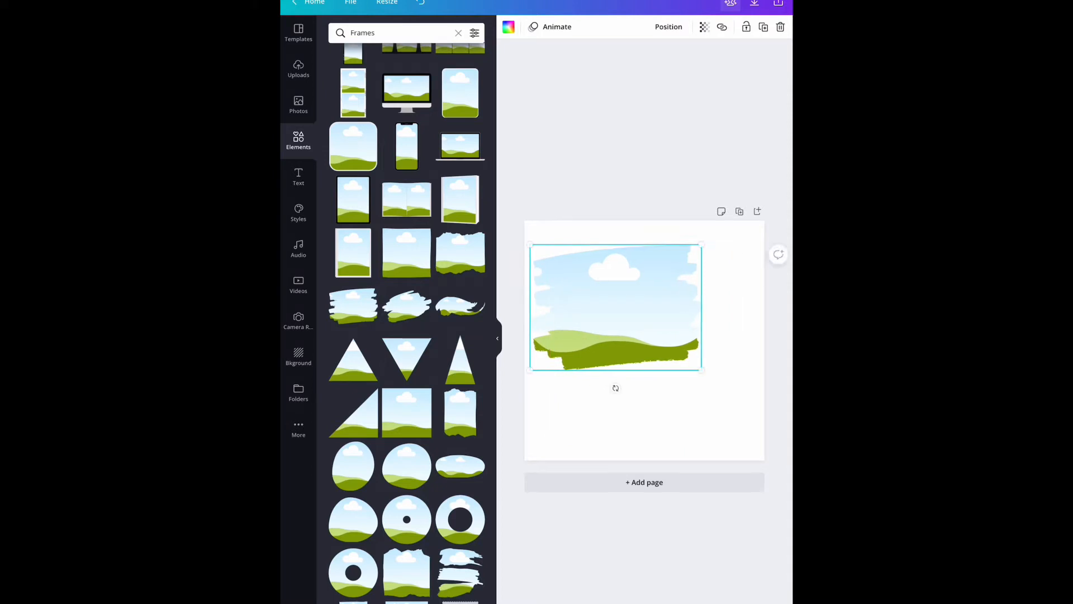
{"action": "left_click_drag", "start_coordinate": [702, 369], "coordinate": [758, 411]}
{"action": "left_click_drag", "start_coordinate": [644, 328], "coordinate": [644, 341]}
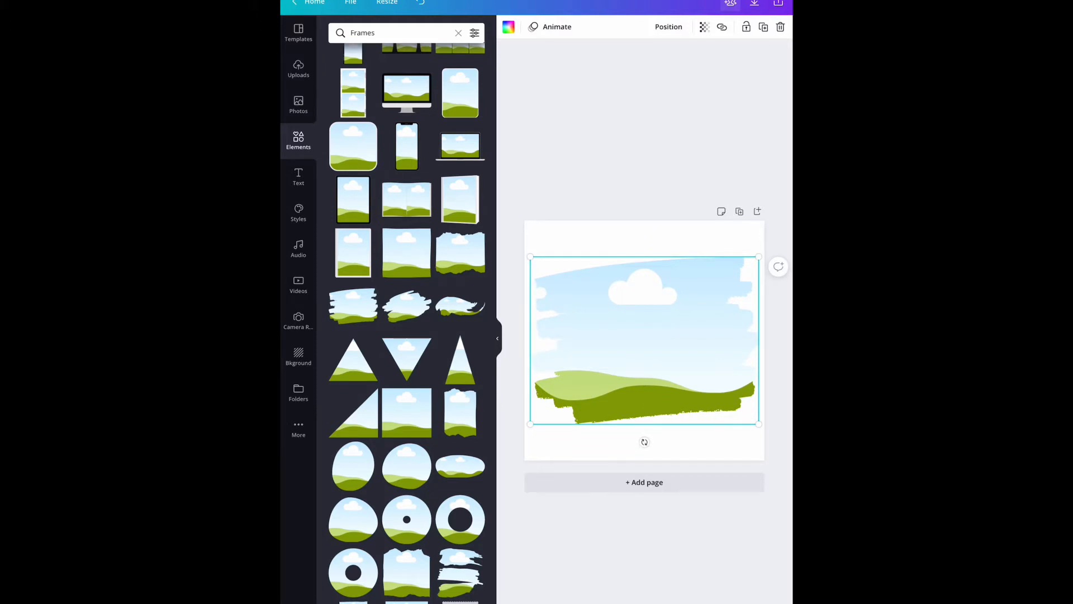
Deselect the frame and bring up the stock photo library
{"action": "left_click", "coordinate": [644, 239]}
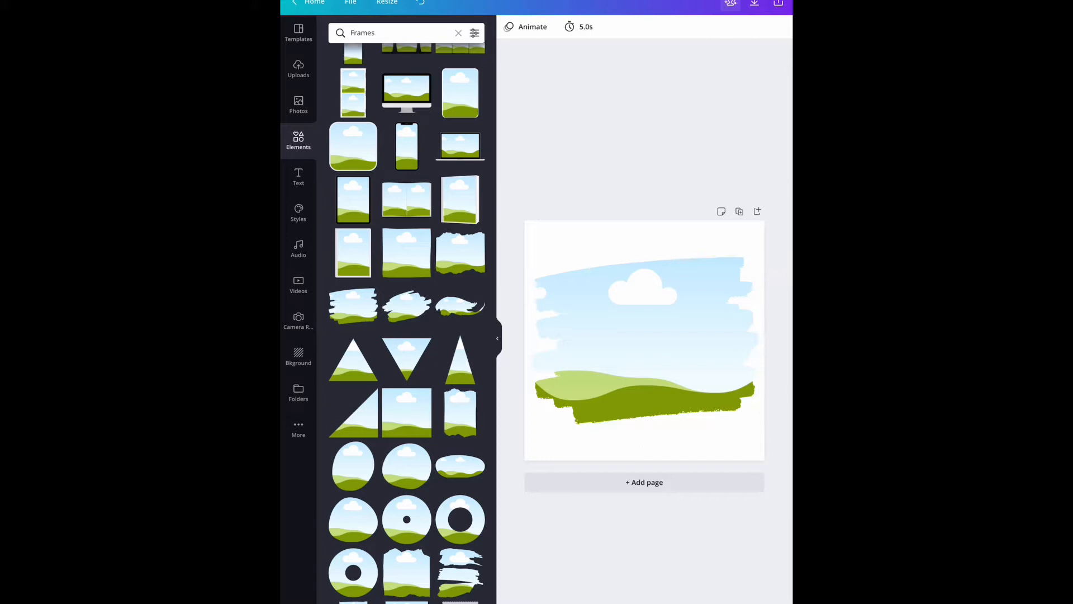
{"action": "left_click", "coordinate": [298, 105]}
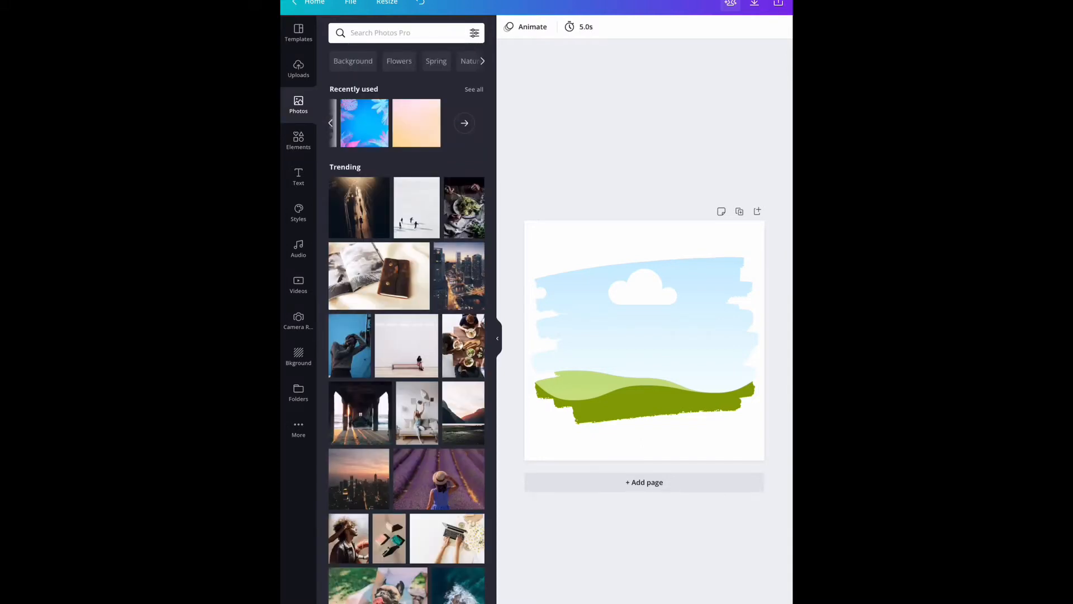
Search the photo library for 'Glitter' textures
{"action": "left_click", "coordinate": [402, 33]}
{"action": "type", "text": "'"}
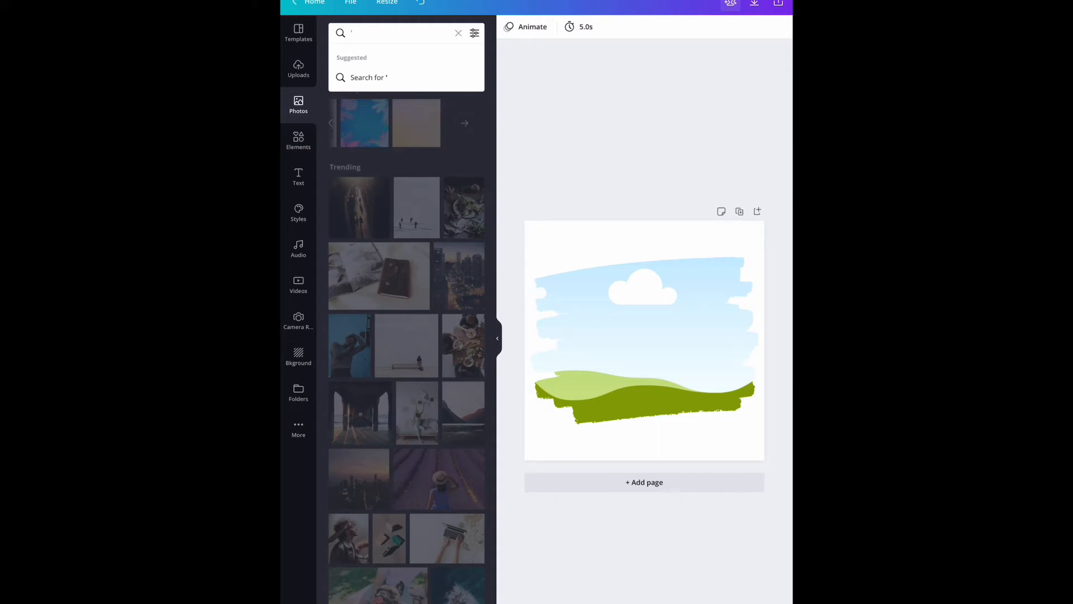
{"action": "key", "text": "BackSpace"}
{"action": "type", "text": "G"}
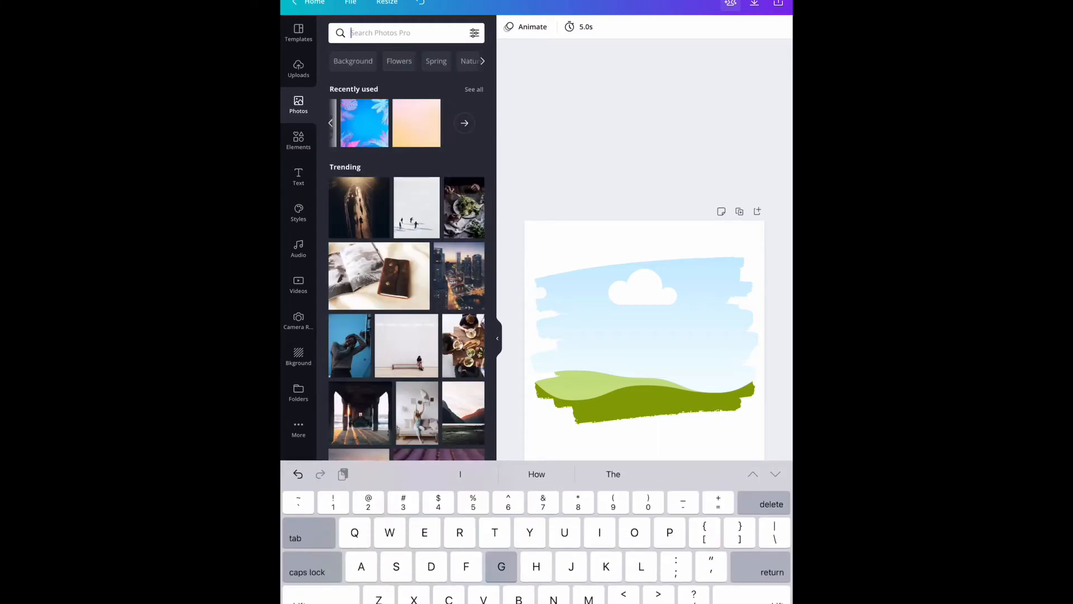
{"action": "type", "text": "litter"}
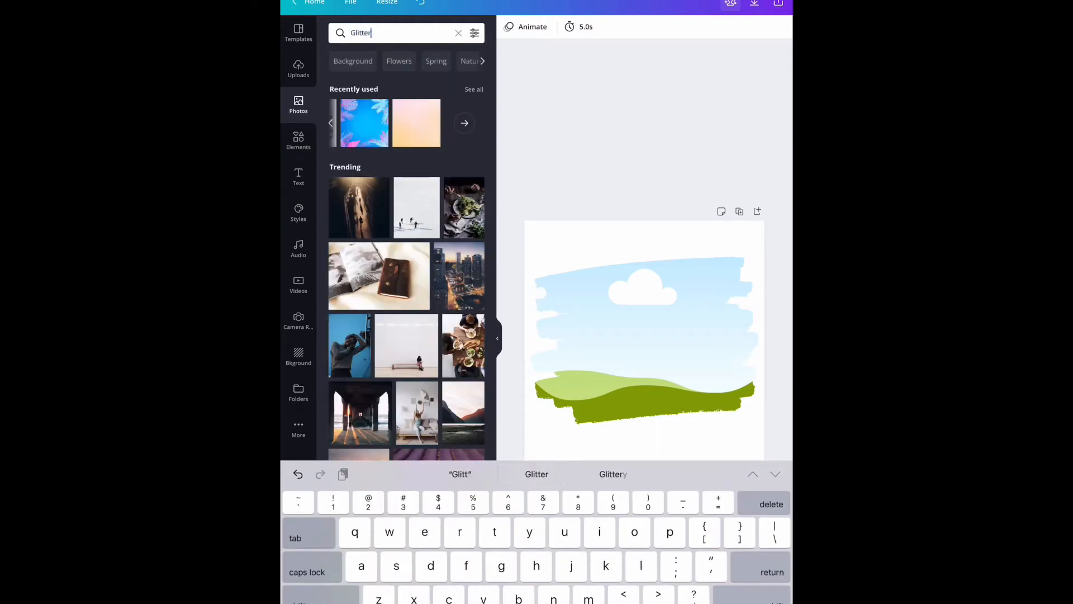
{"action": "key", "text": "Return"}
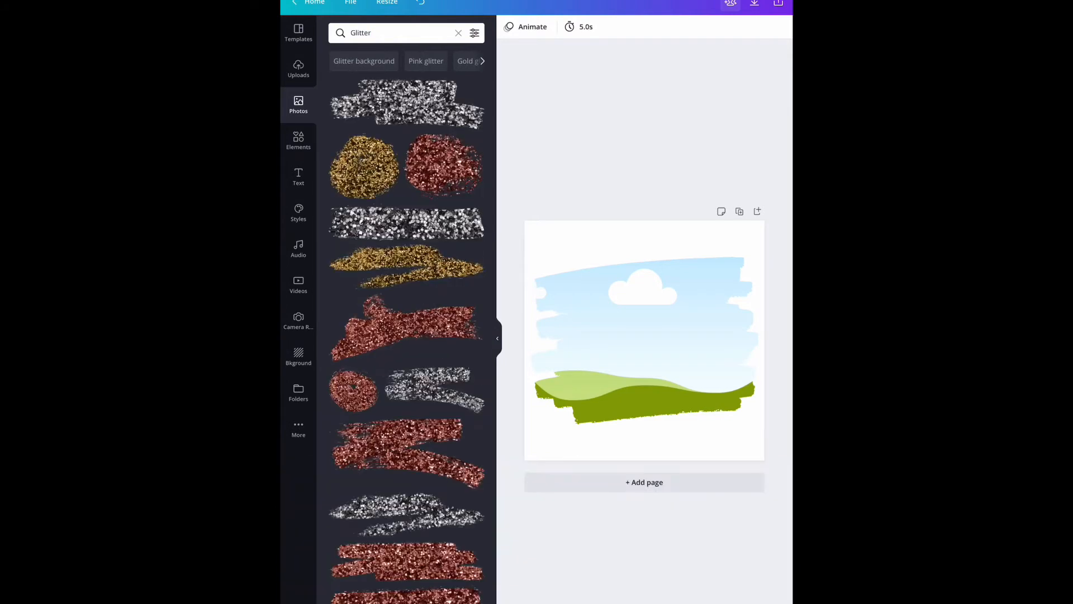
{"action": "scroll", "coordinate": [406, 335], "scroll_direction": "down", "scroll_amount": 10}
{"action": "scroll", "coordinate": [406, 336], "scroll_direction": "down", "scroll_amount": 10}
{"action": "scroll", "coordinate": [406, 335], "scroll_direction": "down", "scroll_amount": 5}
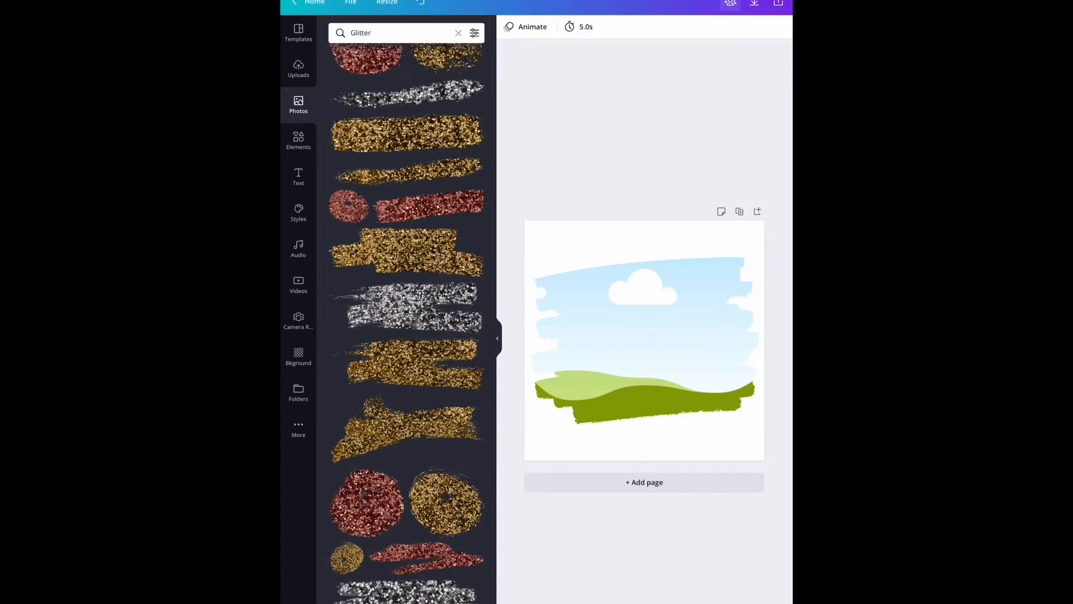
{"action": "scroll", "coordinate": [407, 336], "scroll_direction": "down", "scroll_amount": 10}
{"action": "scroll", "coordinate": [406, 336], "scroll_direction": "down", "scroll_amount": 5}
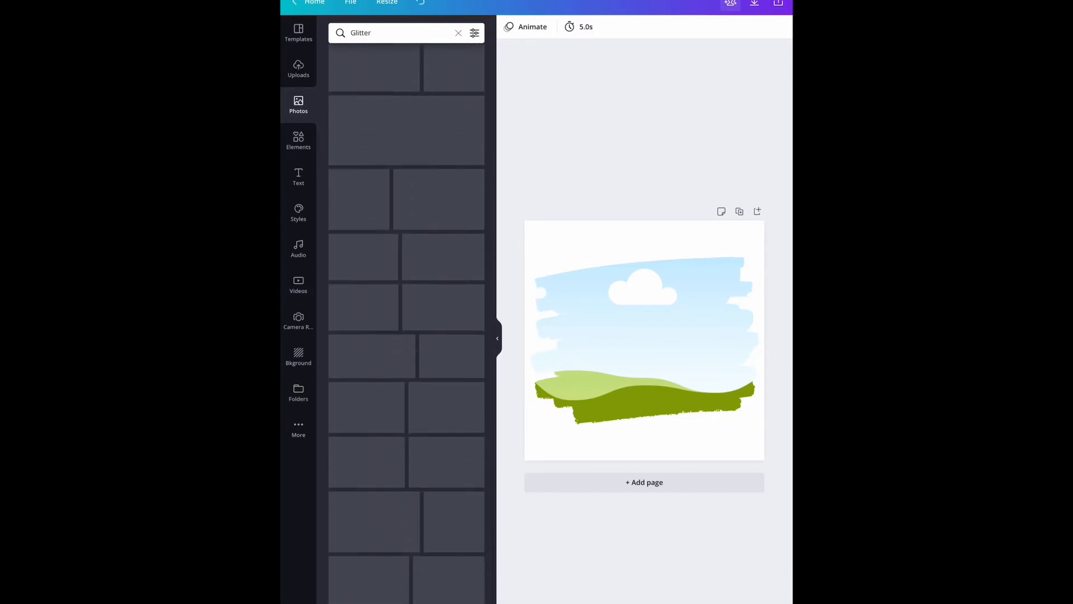
{"action": "scroll", "coordinate": [407, 335], "scroll_direction": "down", "scroll_amount": 5}
{"action": "scroll", "coordinate": [407, 335], "scroll_direction": "down", "scroll_amount": 2}
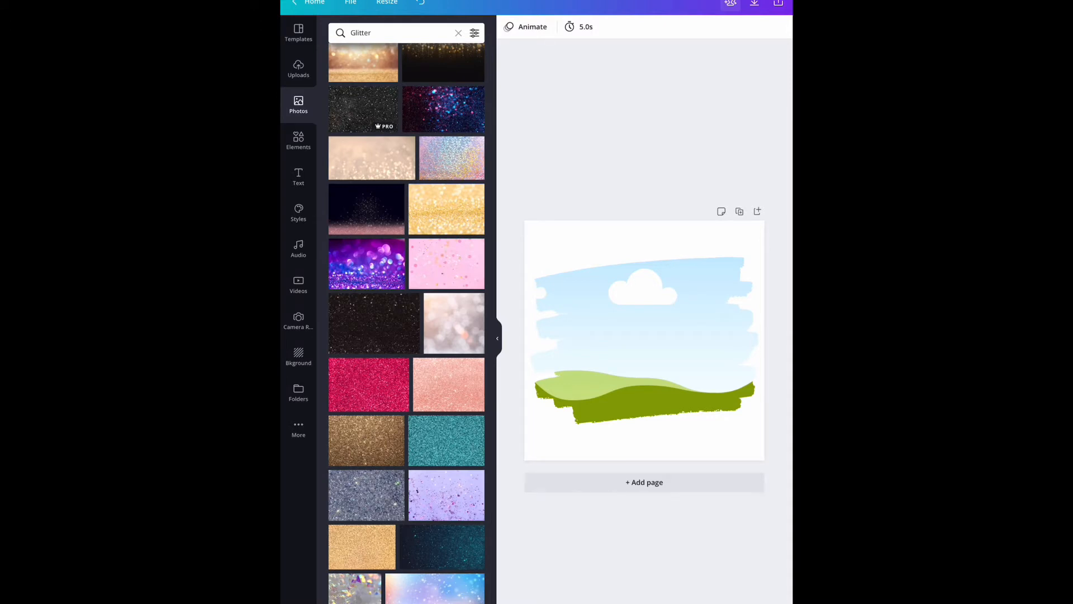
{"action": "scroll", "coordinate": [407, 335], "scroll_direction": "down", "scroll_amount": 2}
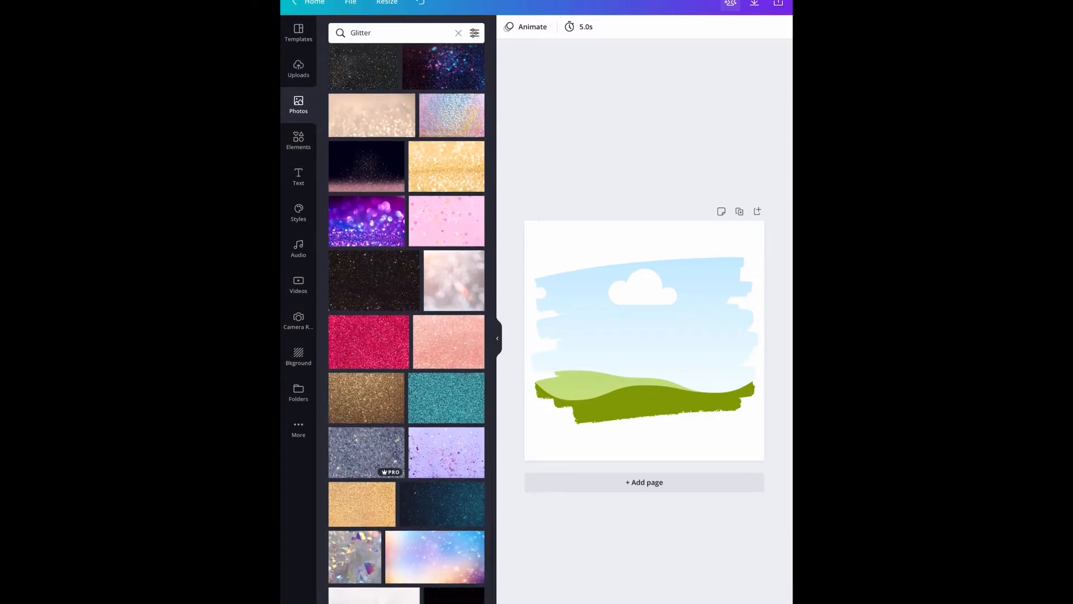
Fill the brush-stroke frame with silver glitter, then replace it with lavender glitter
{"action": "left_click", "coordinate": [366, 452]}
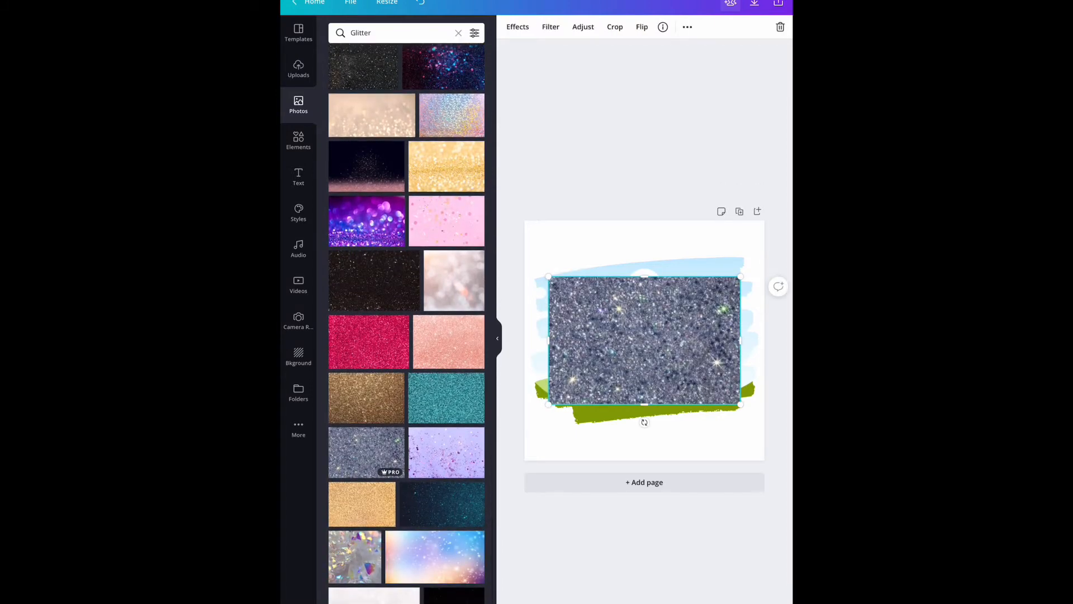
{"action": "left_click_drag", "start_coordinate": [645, 339], "coordinate": [644, 335]}
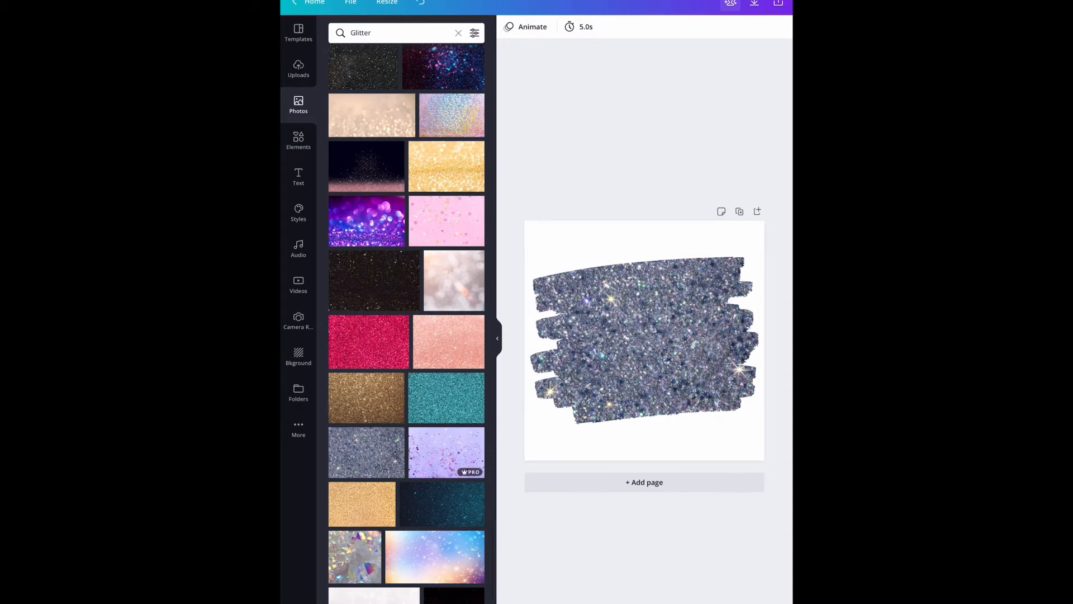
{"action": "left_click", "coordinate": [447, 452]}
{"action": "left_click_drag", "start_coordinate": [644, 339], "coordinate": [643, 336]}
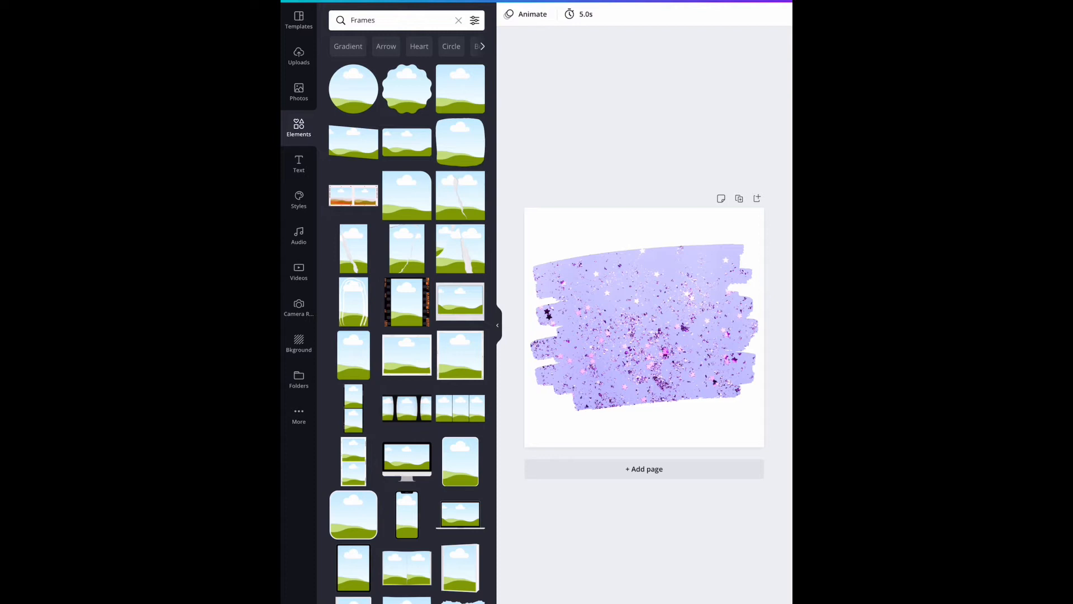
Lock the lavender glitter brush stroke in place
{"action": "left_click", "coordinate": [643, 327]}
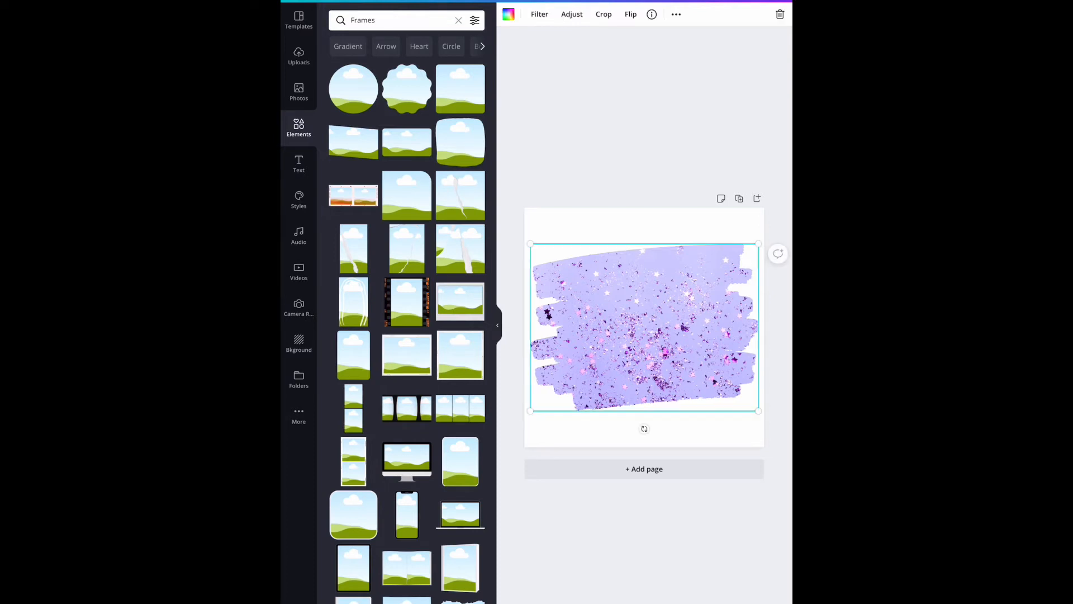
{"action": "left_click", "coordinate": [675, 14]}
{"action": "left_click", "coordinate": [654, 38]}
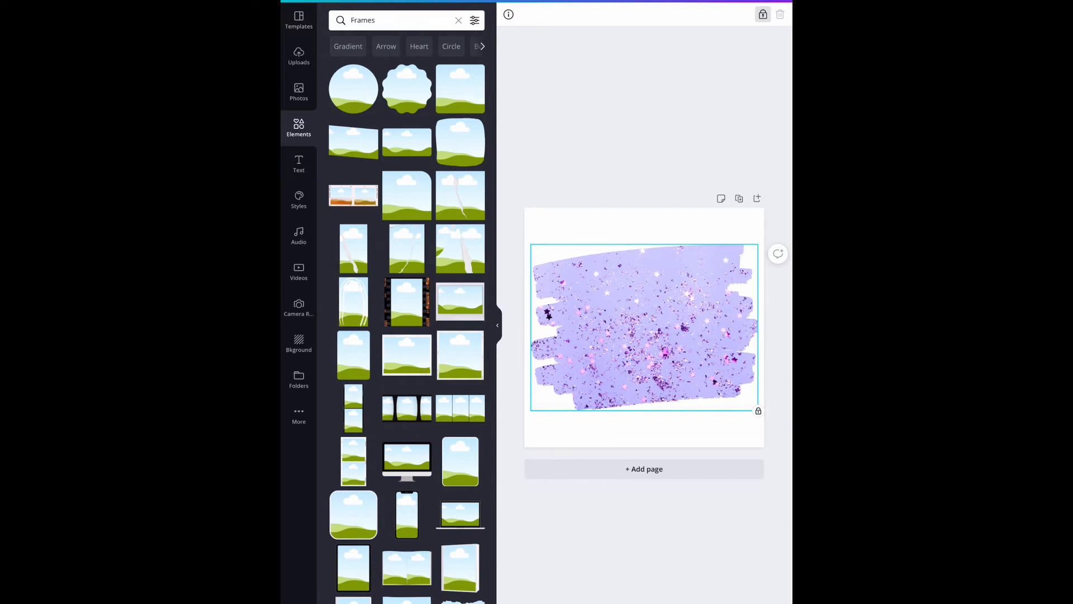
Add a circular photo frame over the centre of the brush stroke
{"action": "left_click", "coordinate": [353, 88]}
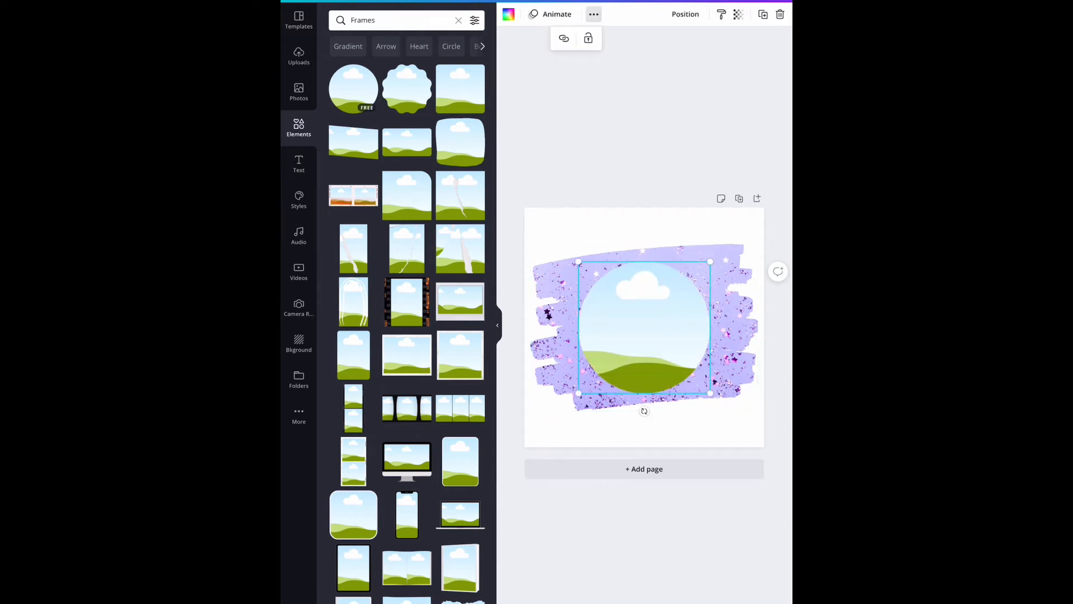
{"action": "left_click_drag", "start_coordinate": [644, 331], "coordinate": [644, 326]}
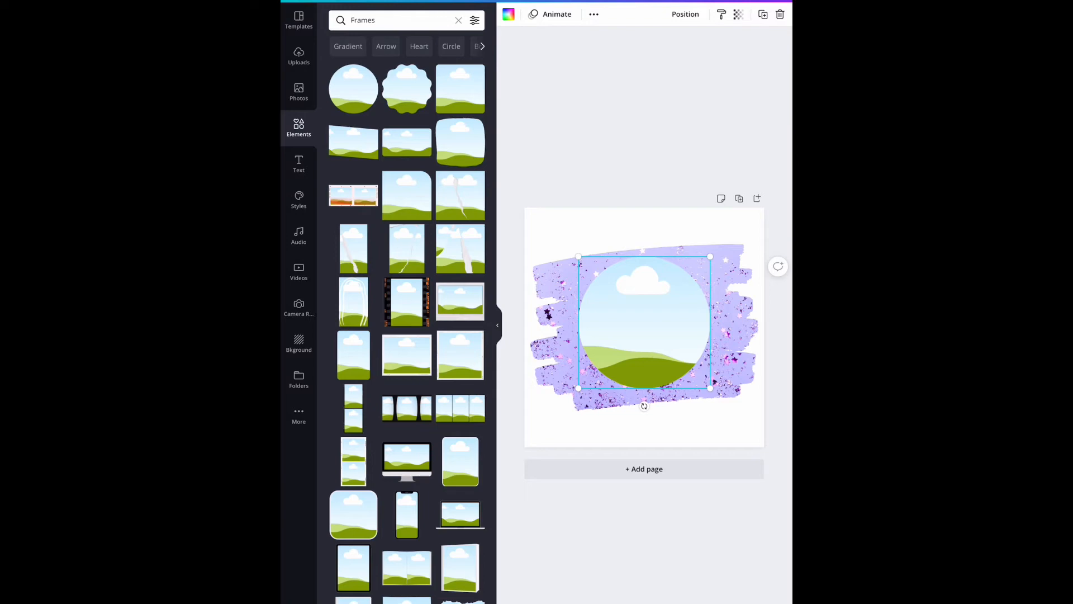
{"action": "type", "text": "Que"}
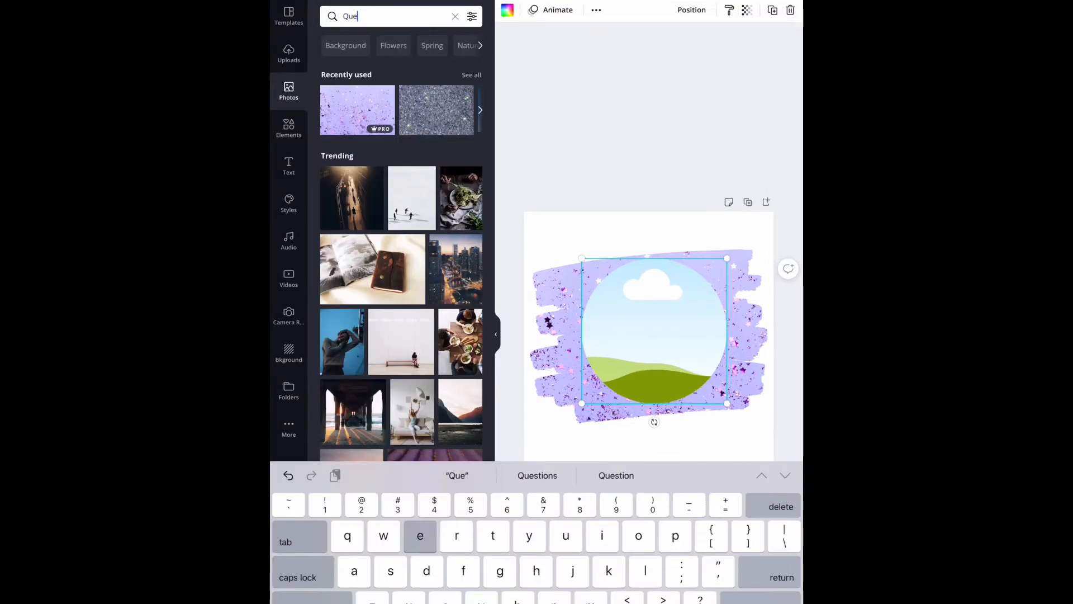
{"action": "type", "text": "en"}
Fill the circle frame with the Queen photo, then shrink and centre it
{"action": "key", "text": "Return"}
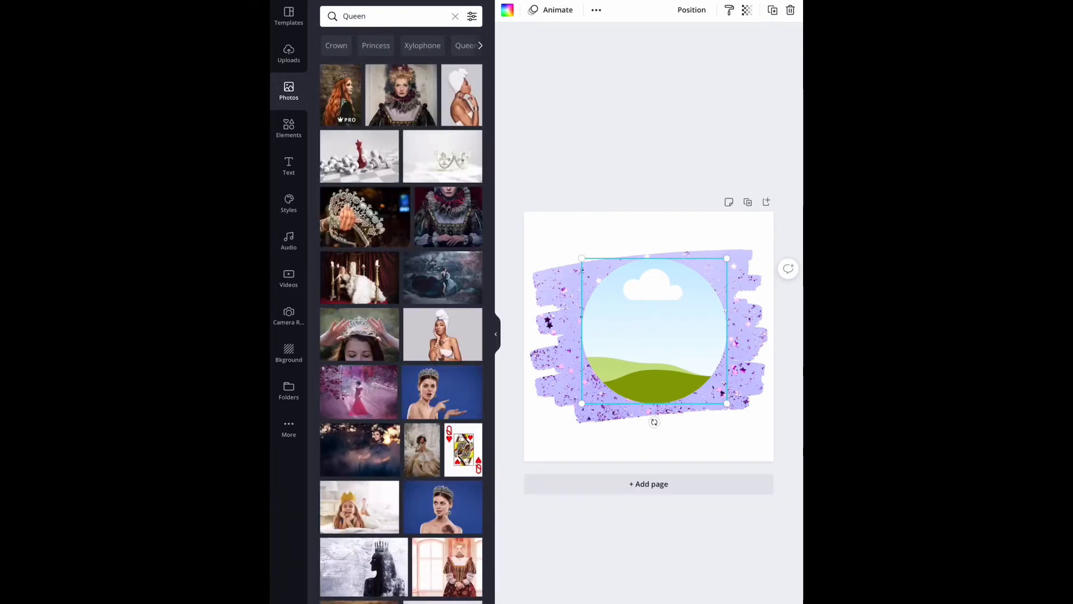
{"action": "left_click_drag", "start_coordinate": [359, 392], "coordinate": [655, 330]}
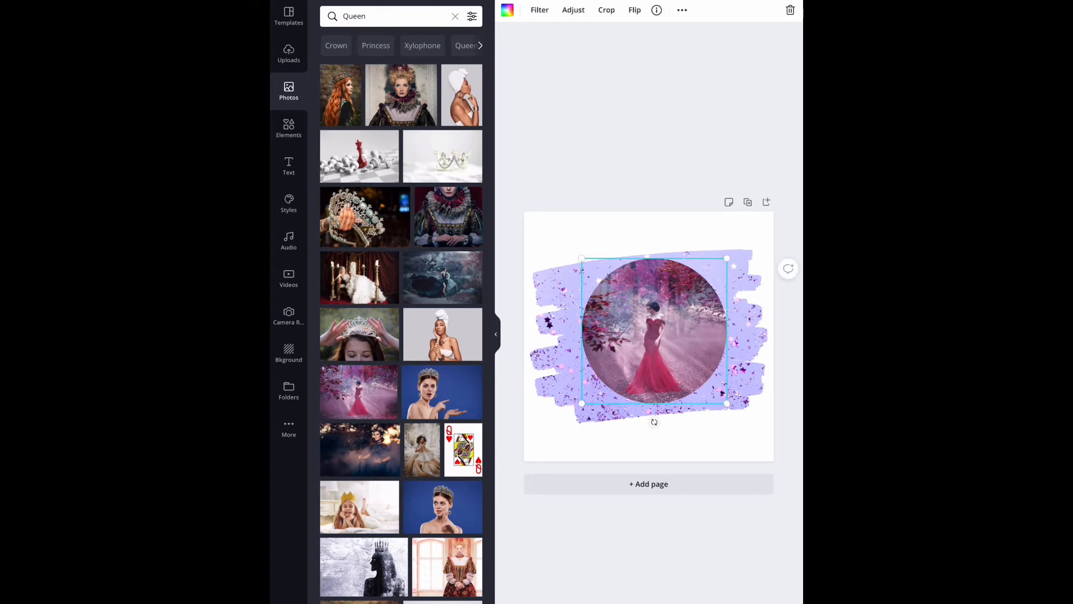
{"action": "left_click_drag", "start_coordinate": [708, 277], "coordinate": [705, 287]}
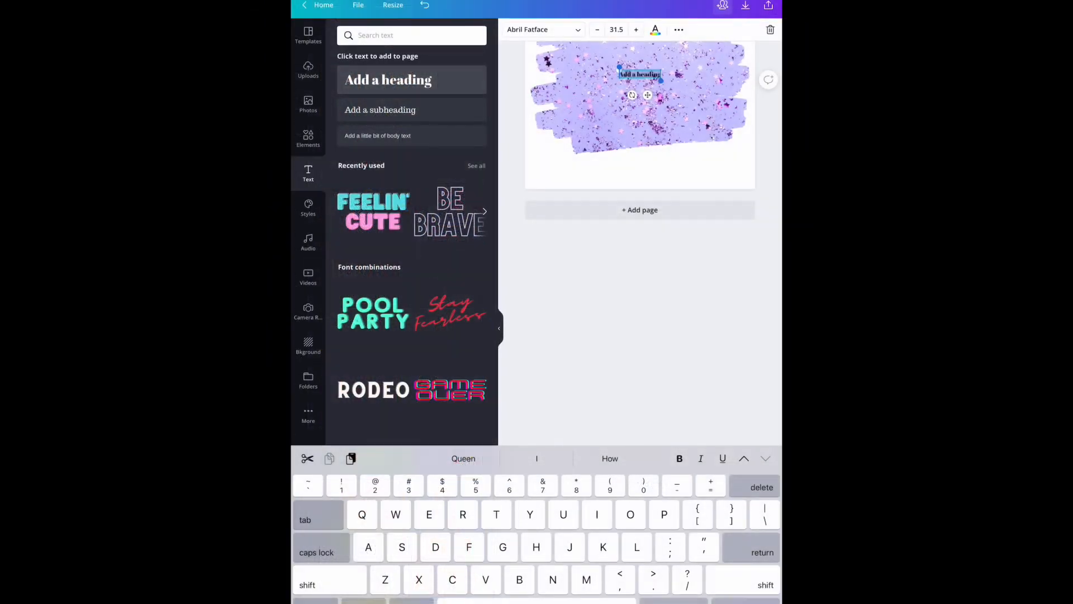
{"action": "type", "text": "Princ"}
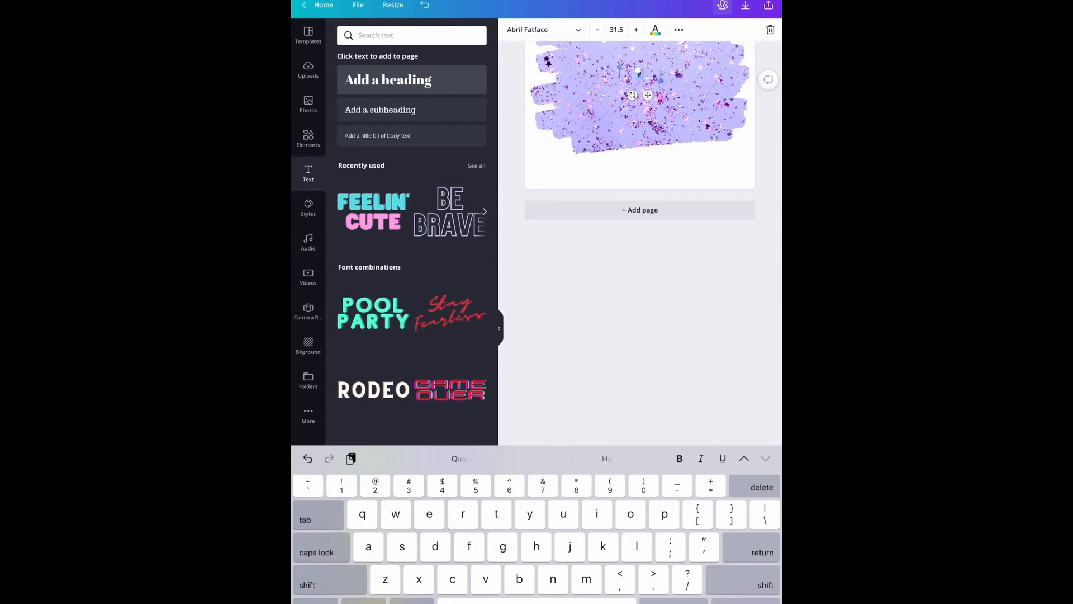
{"action": "type", "text": "ess"}
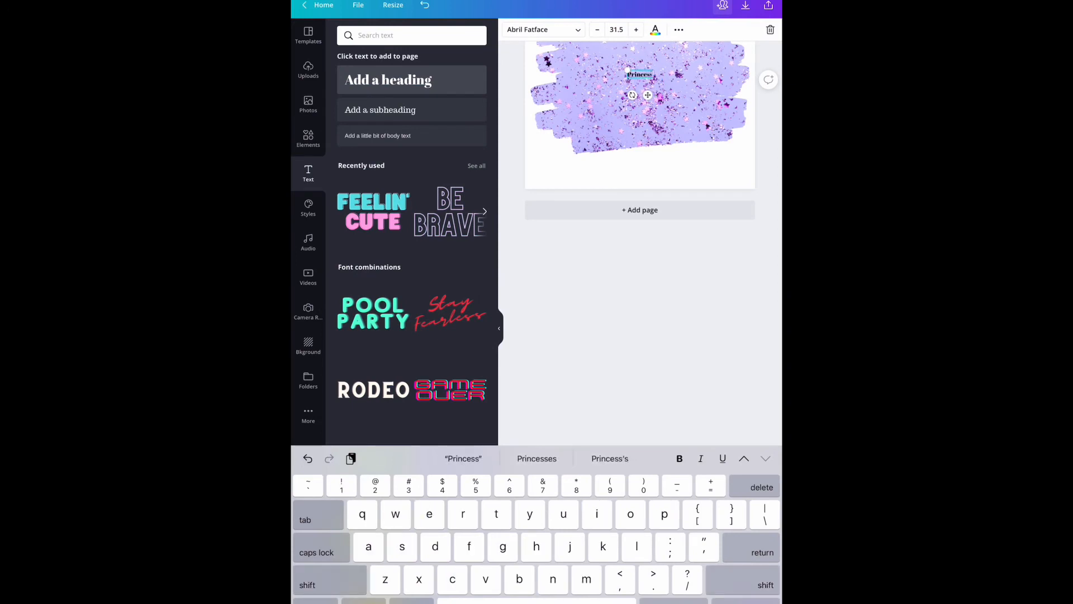
Enlarge the 'Princess' heading across the glitter brush stroke
{"action": "left_click", "coordinate": [637, 320]}
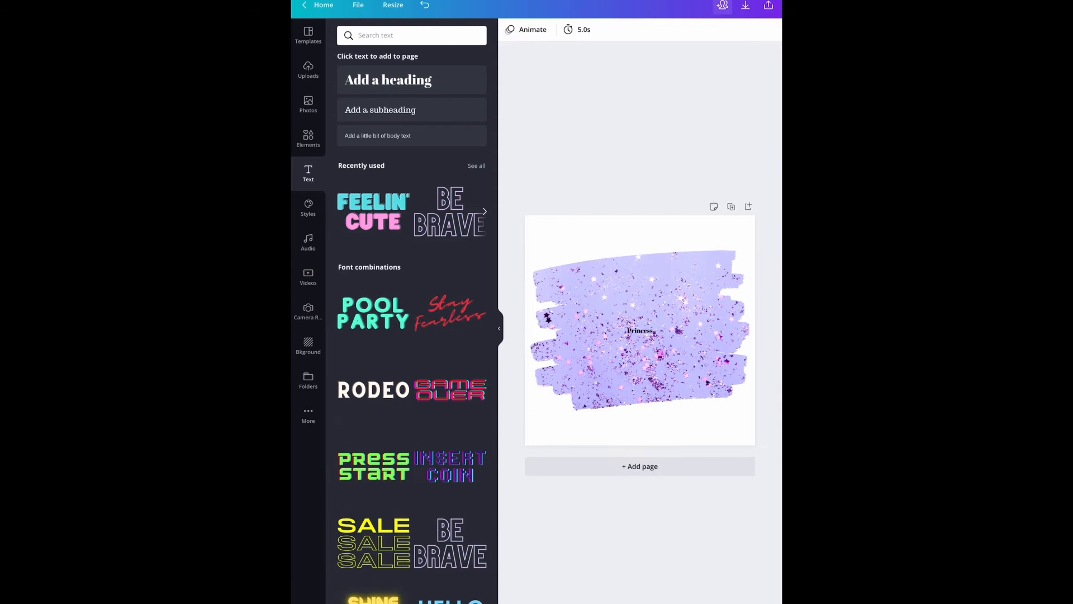
{"action": "left_click", "coordinate": [639, 330]}
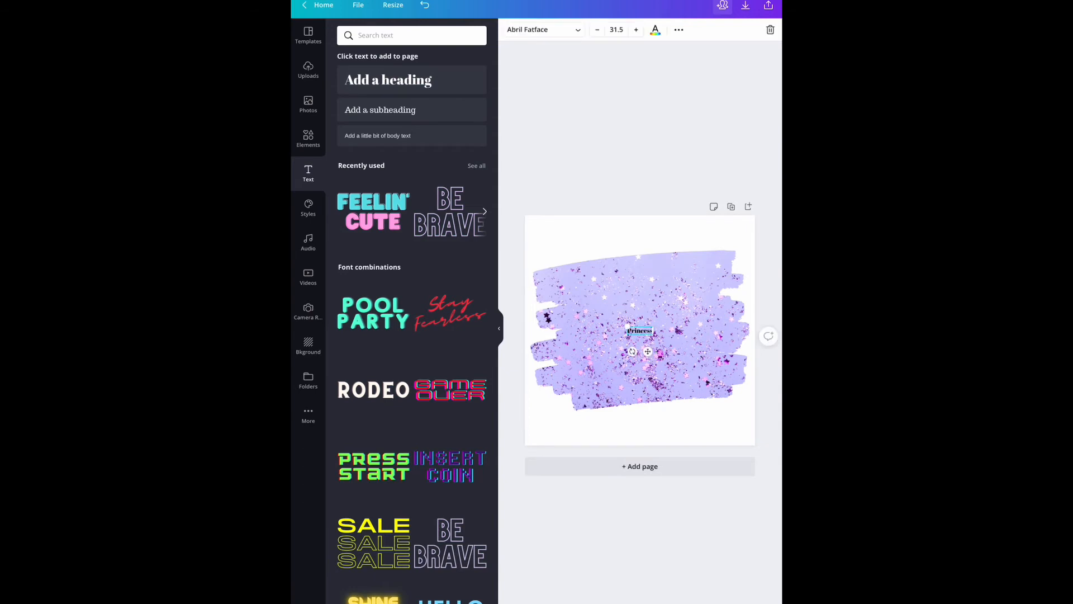
{"action": "left_click", "coordinate": [500, 326]}
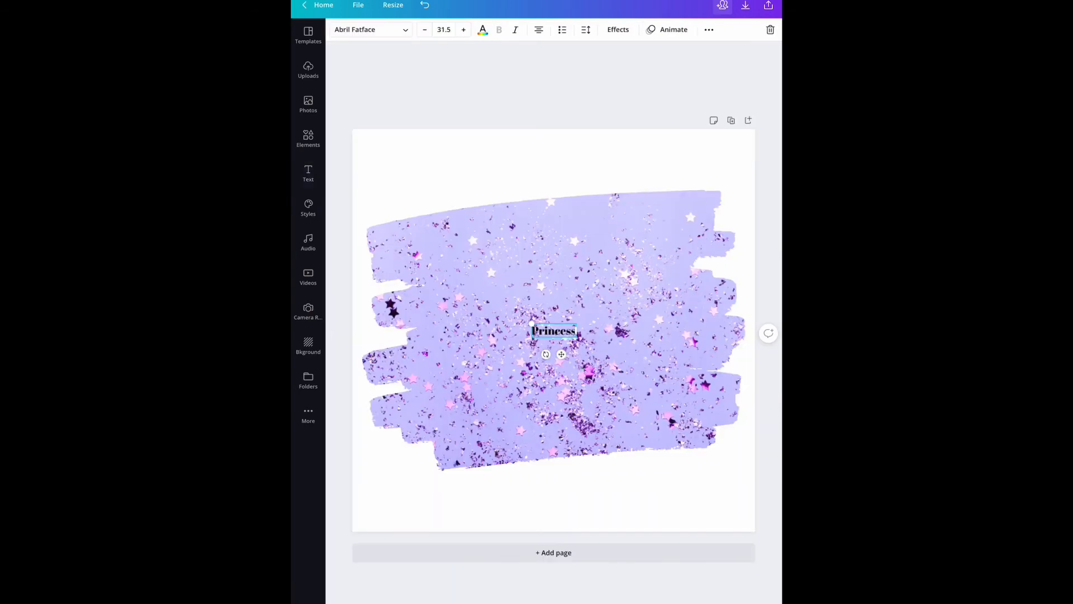
{"action": "left_click_drag", "start_coordinate": [577, 330], "coordinate": [750, 302]}
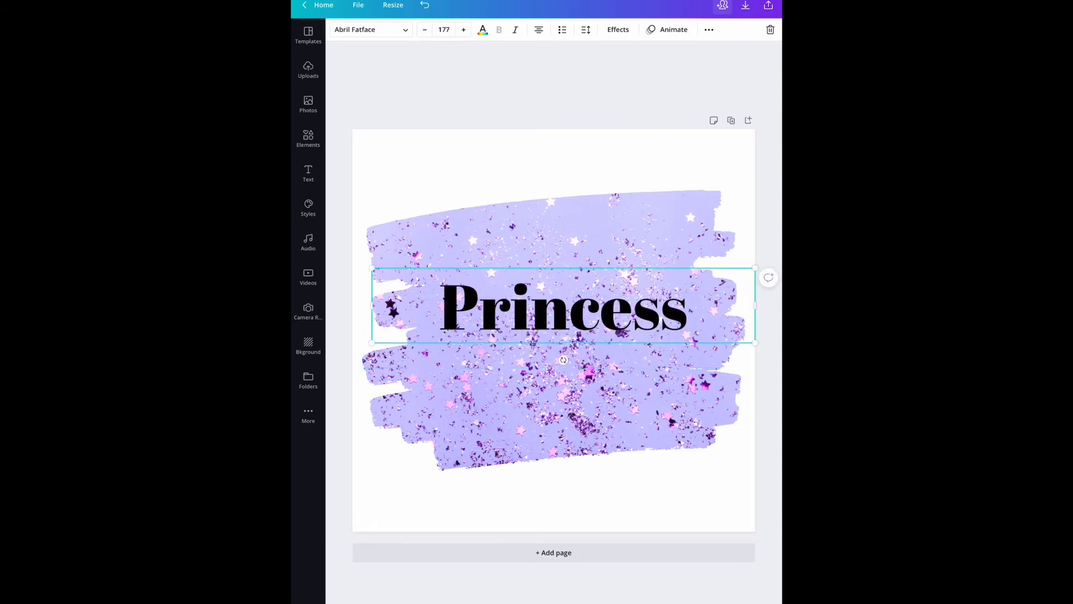
{"action": "left_click", "coordinate": [371, 29]}
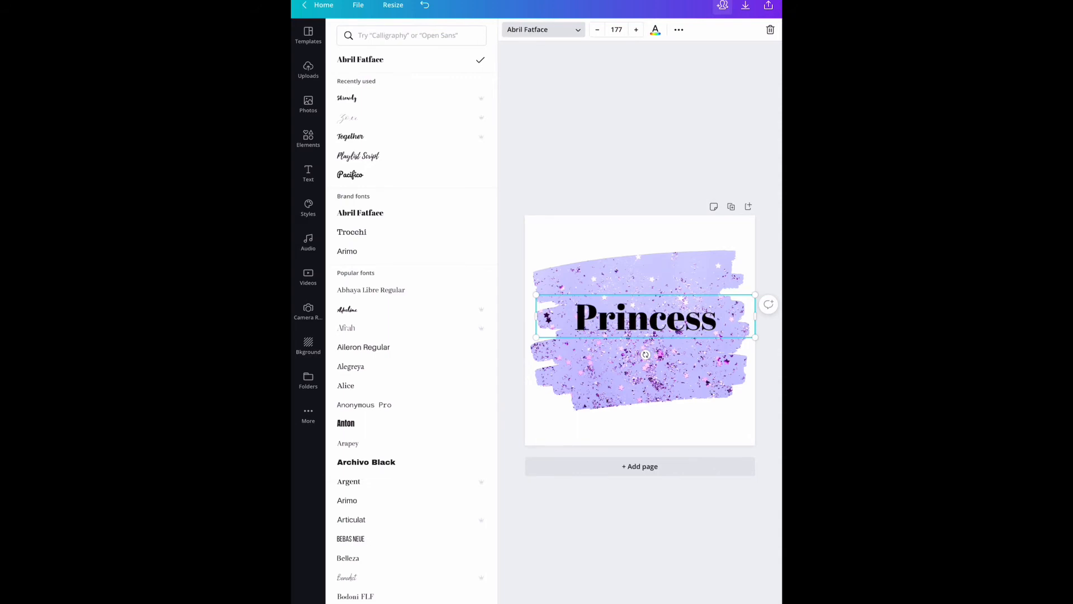
Set 'Princess' in Playlist Script with a Curve effect at 61
{"action": "left_click", "coordinate": [358, 155]}
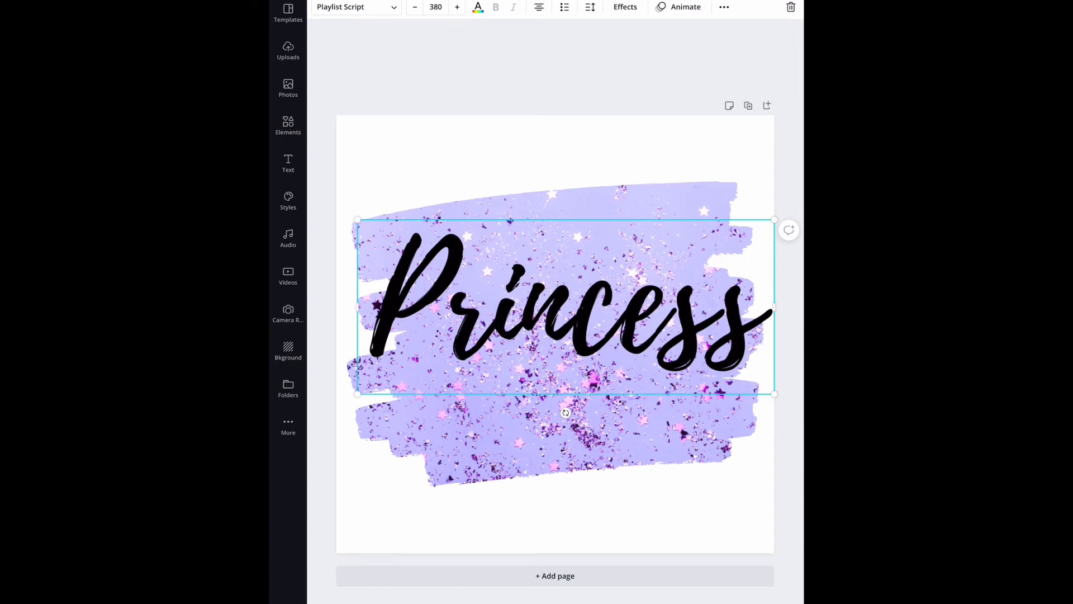
{"action": "left_click", "coordinate": [624, 7]}
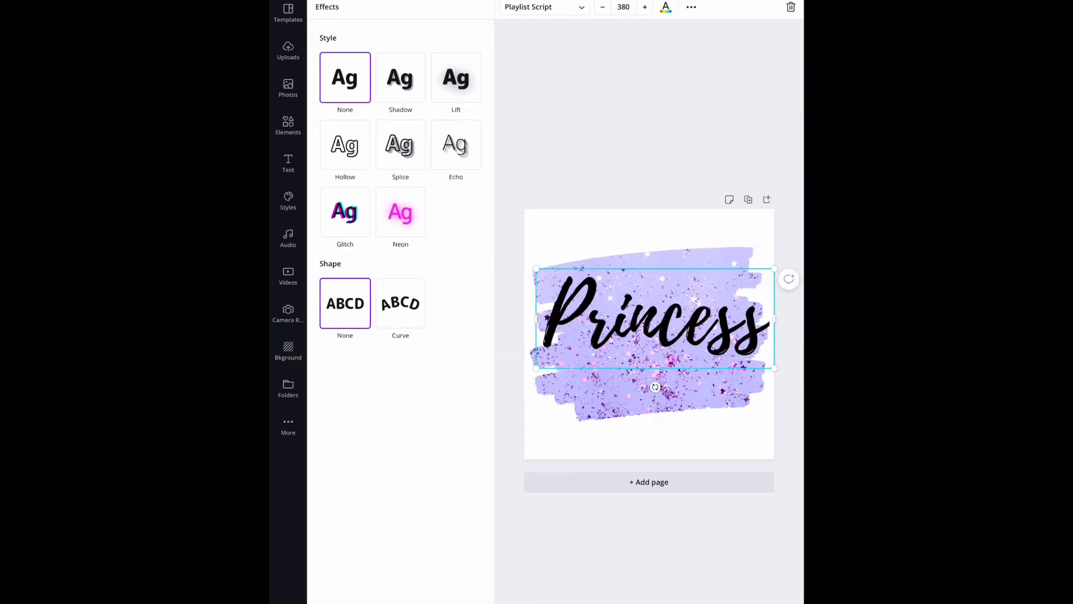
{"action": "left_click", "coordinate": [399, 304]}
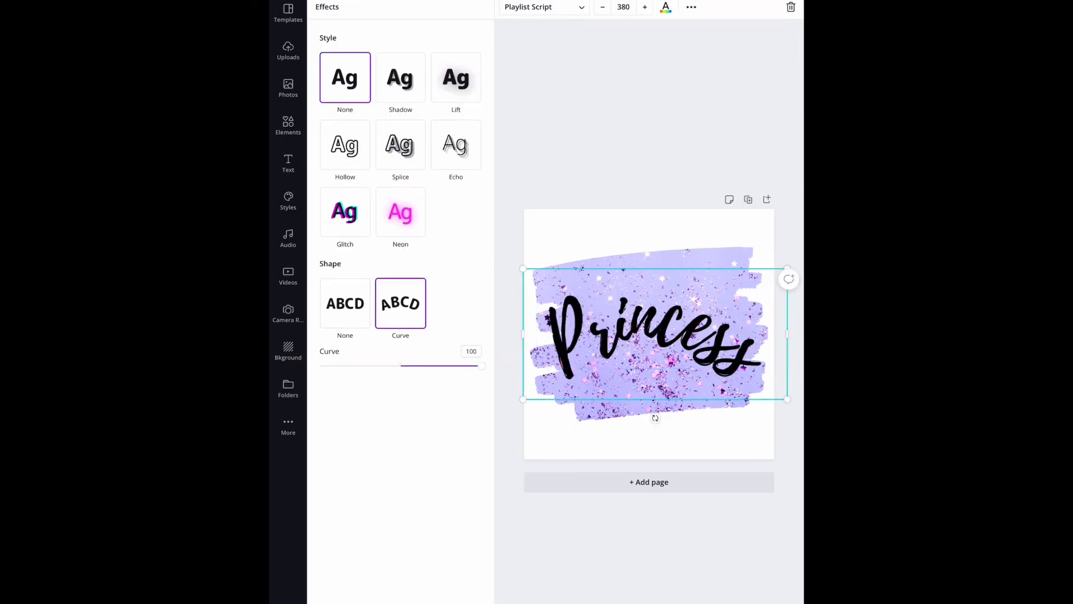
{"action": "left_click_drag", "start_coordinate": [480, 366], "coordinate": [437, 365]}
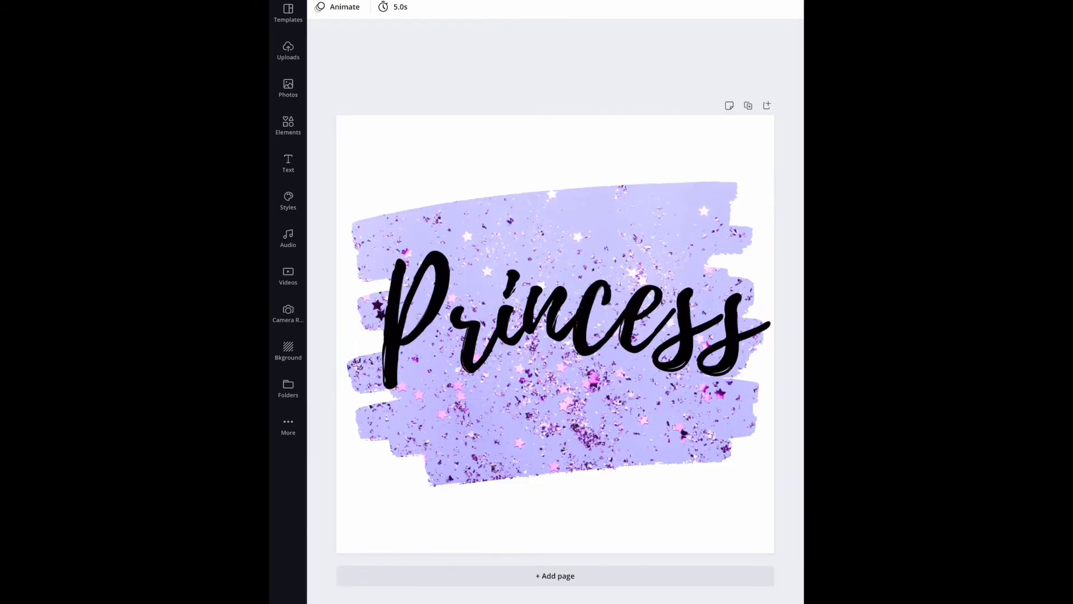
{"action": "type", "text": "Cro"}
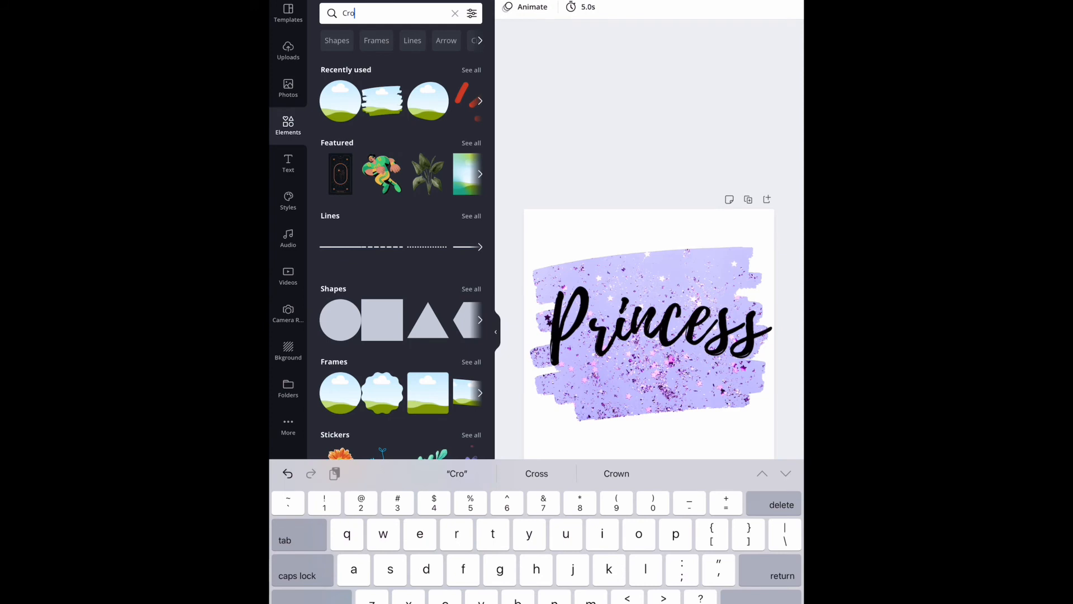
{"action": "type", "text": "wn"}
Add the yellow crown graphic, shrunk to perch above the 'Princess' lettering
{"action": "key", "text": "Return"}
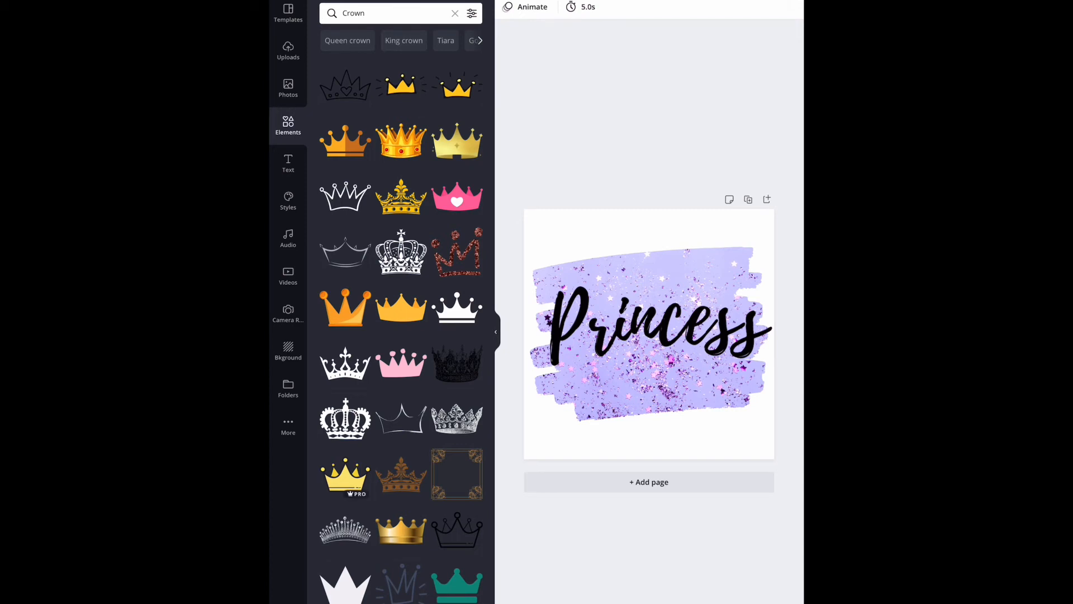
{"action": "left_click", "coordinate": [344, 476]}
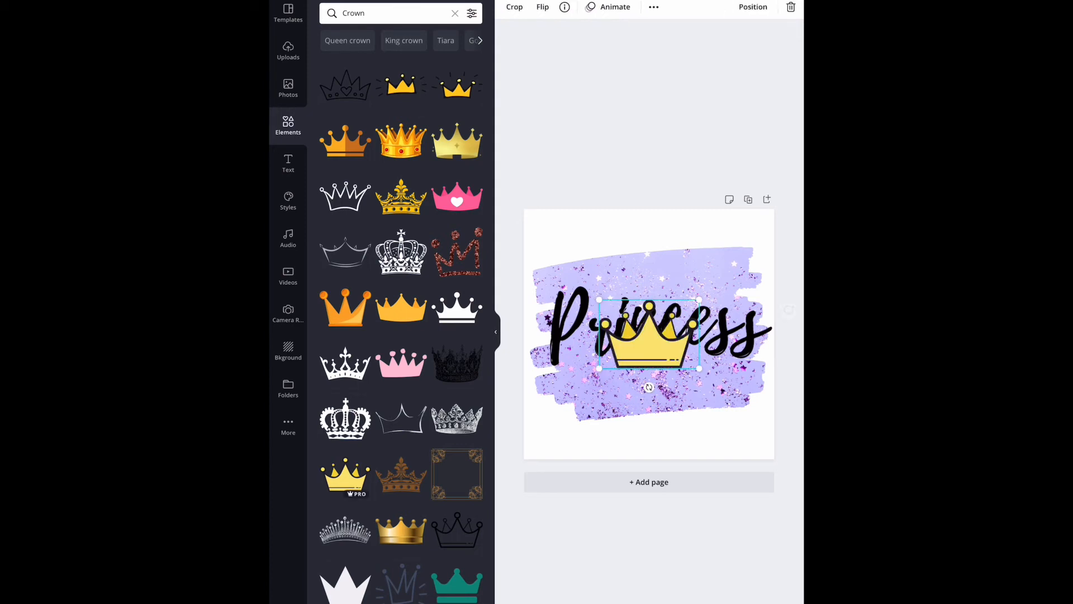
{"action": "mouse_move", "coordinate": [701, 370]}
{"action": "left_mouse_down"}
{"action": "mouse_move", "coordinate": [671, 352]}
{"action": "mouse_move", "coordinate": [630, 290]}
{"action": "mouse_move", "coordinate": [655, 304]}
{"action": "mouse_move", "coordinate": [613, 297]}
{"action": "mouse_move", "coordinate": [637, 286]}
{"action": "left_mouse_up"}
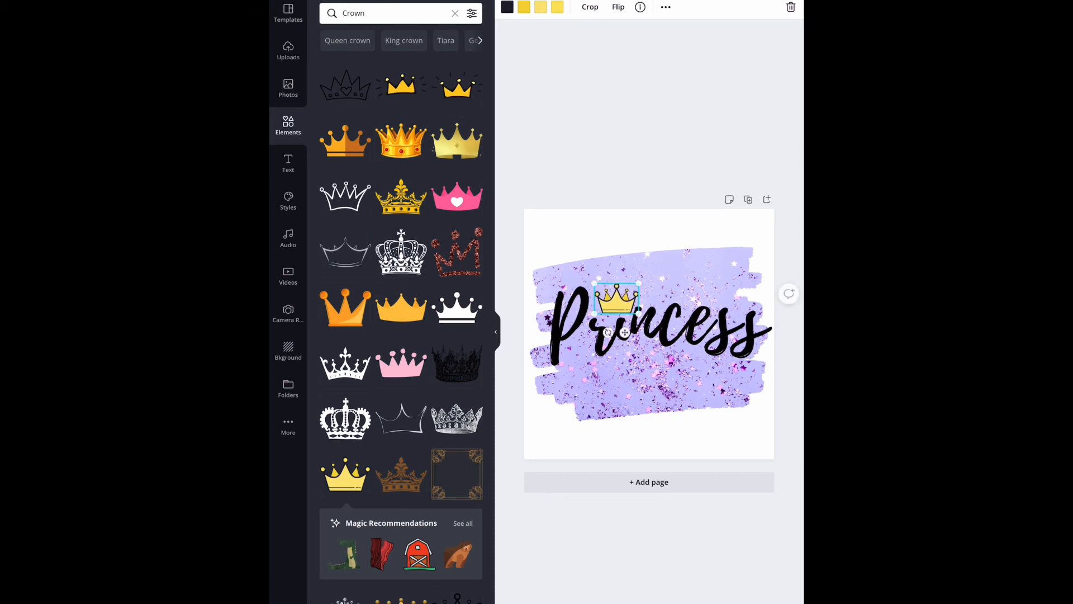
Deselect everything on the page
{"action": "left_click", "coordinate": [704, 327]}
{"action": "left_click", "coordinate": [646, 441]}
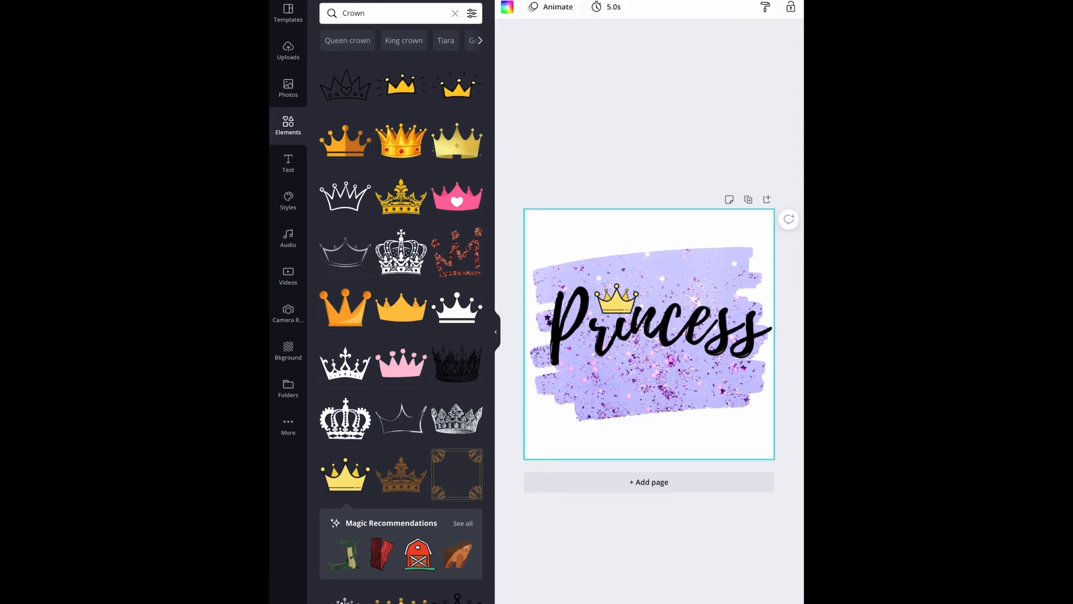
{"action": "left_click", "coordinate": [649, 125]}
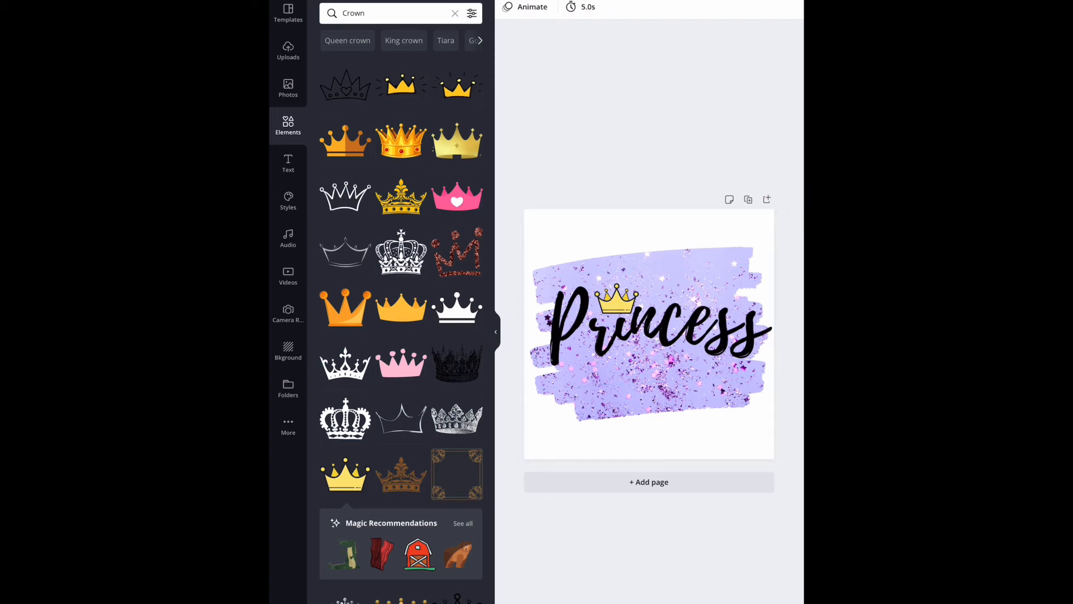
Close the graphics search panel to reach the publish options
{"action": "left_click", "coordinate": [495, 328]}
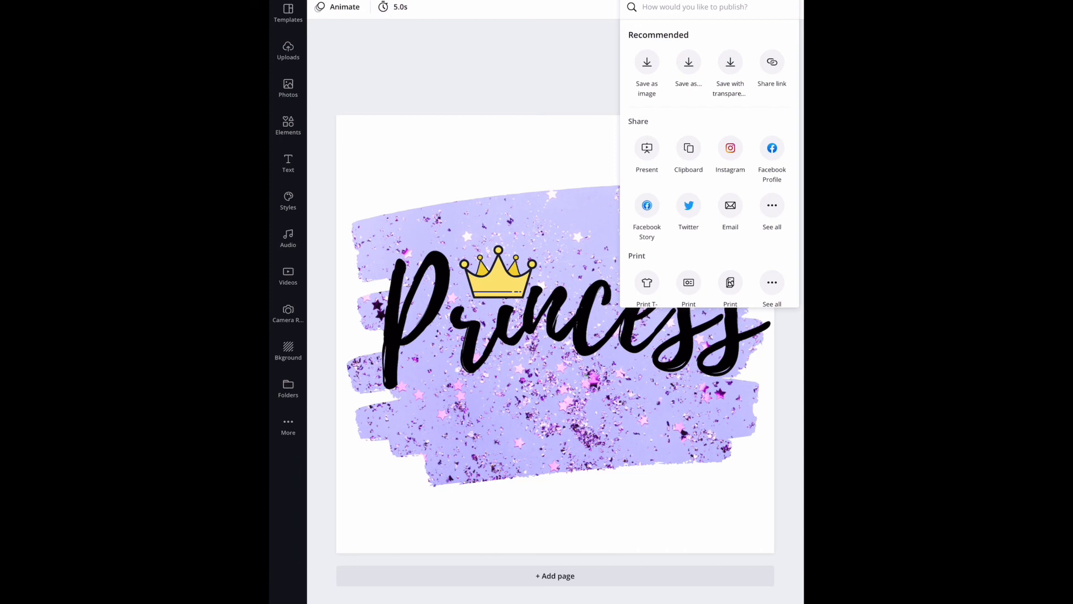
Download the design as a PNG with a transparent background
{"action": "left_click", "coordinate": [687, 68]}
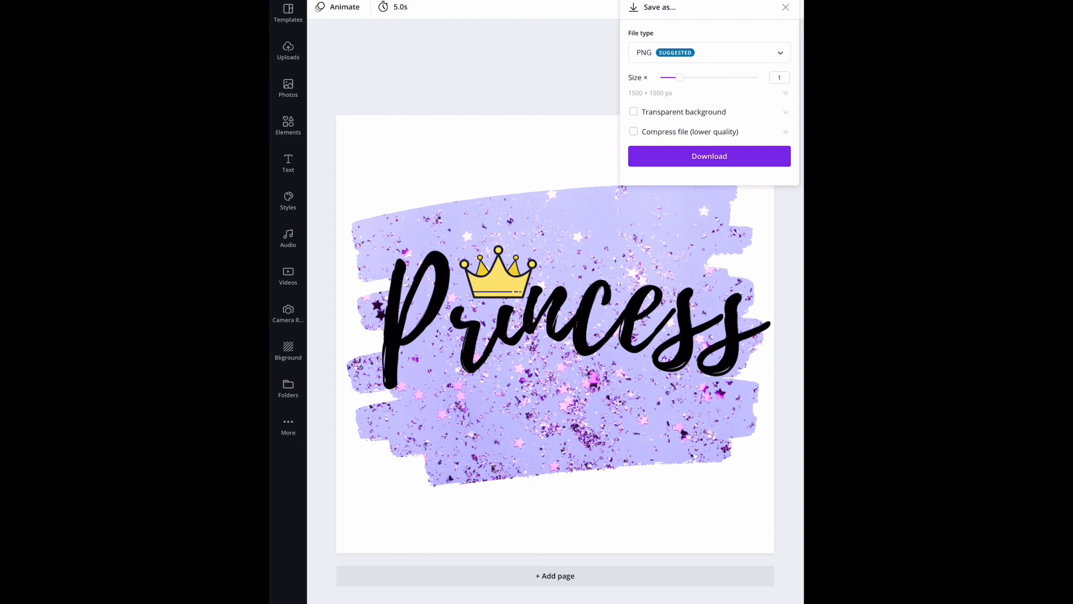
{"action": "left_click", "coordinate": [634, 112]}
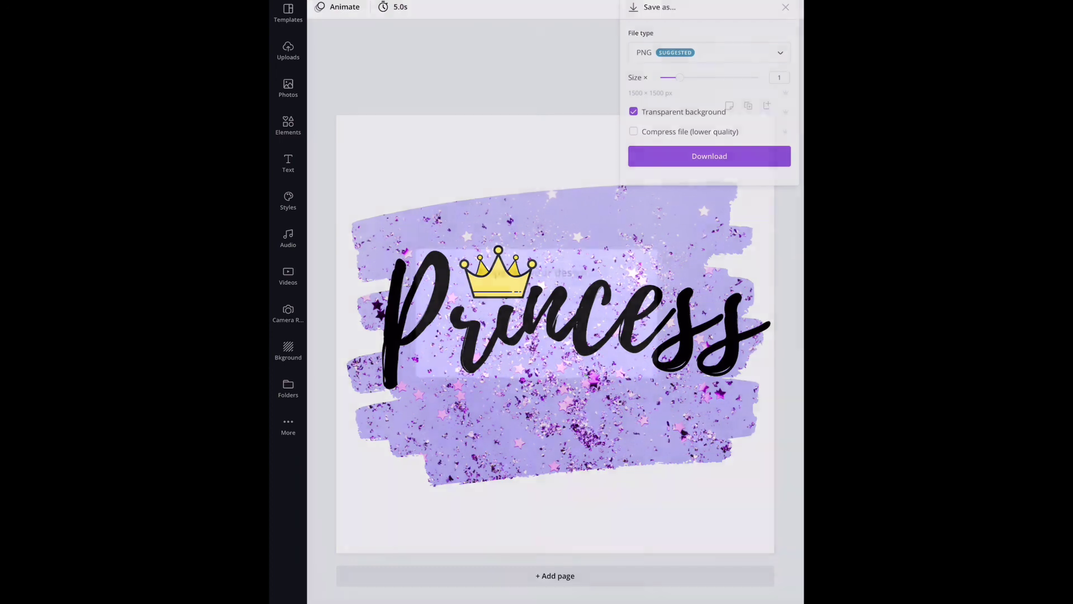
{"action": "left_click", "coordinate": [709, 156]}
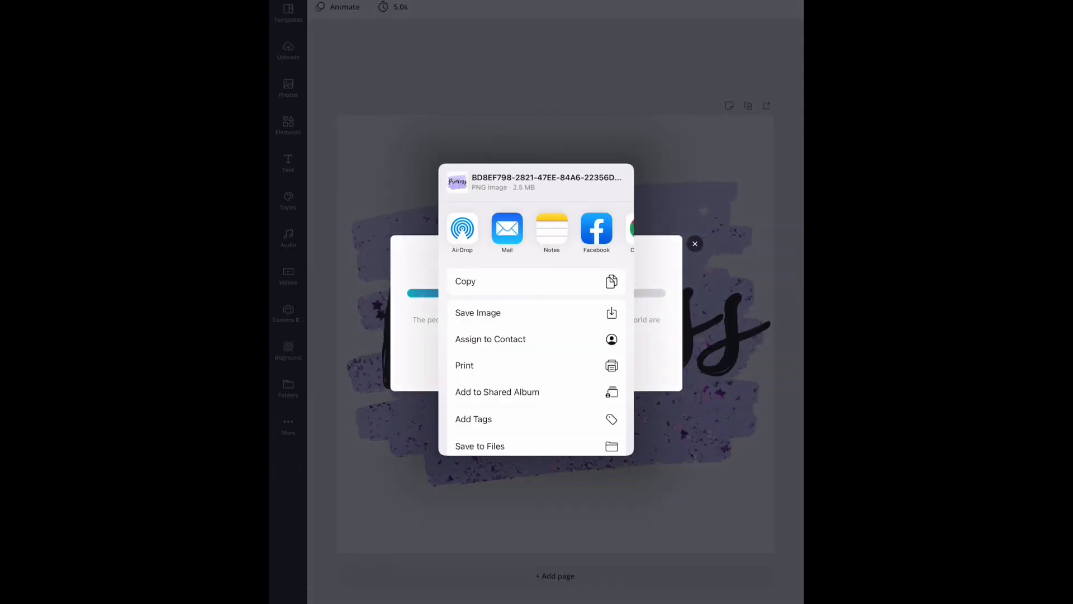
{"action": "left_click", "coordinate": [478, 312]}
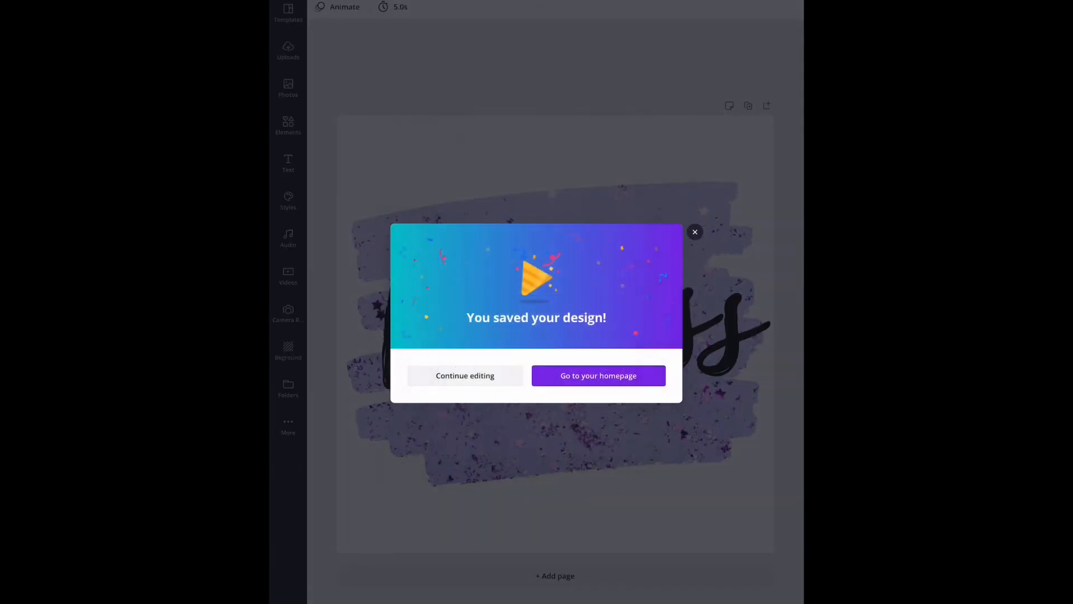